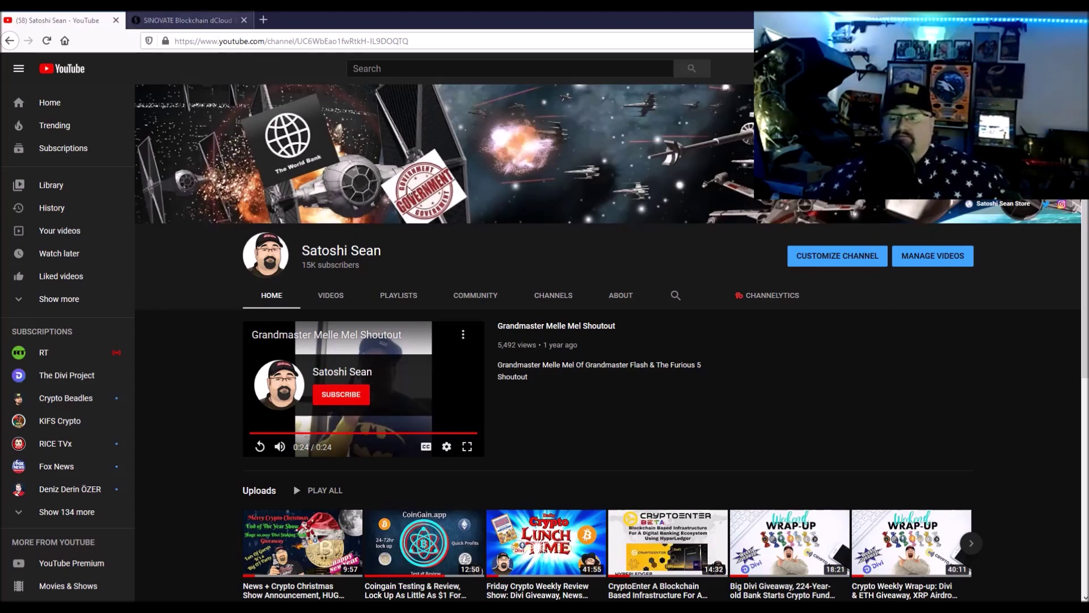
# Step: Switch from the YouTube channel page to the already open SINOVATE website tab
pyautogui.click(188, 20)
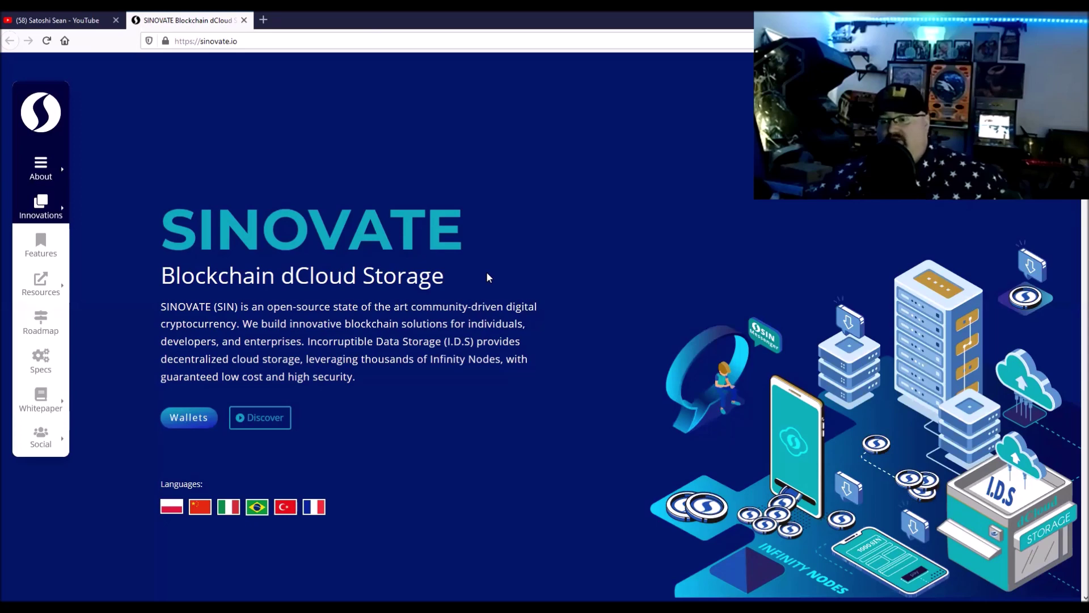
pyautogui.scroll(-5, 488, 277)
pyautogui.scroll(-3, 488, 278)
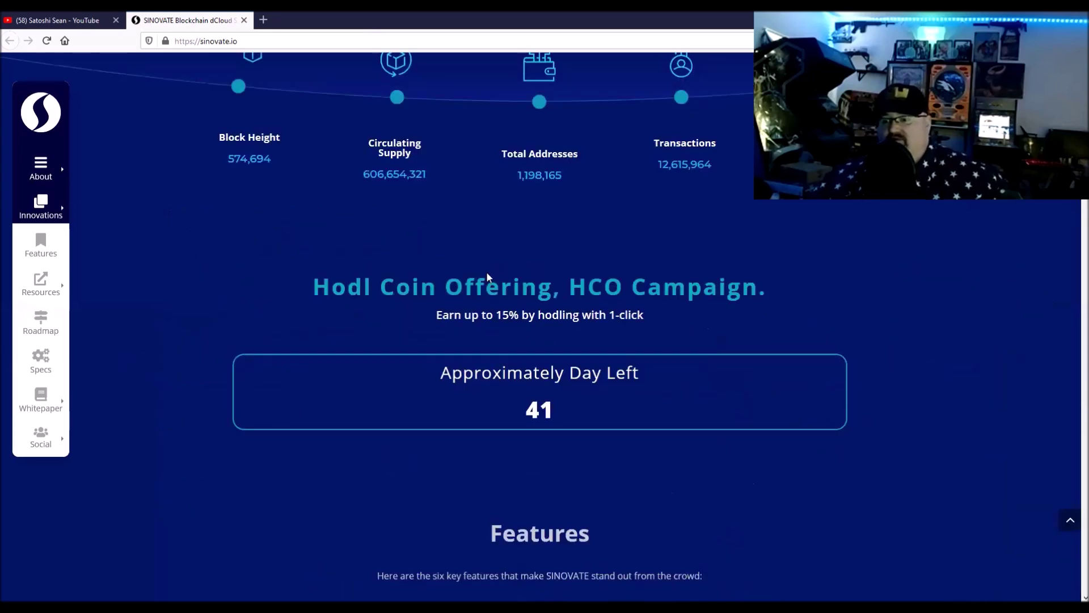
pyautogui.scroll(-3, 488, 277)
pyautogui.scroll(-4, 488, 277)
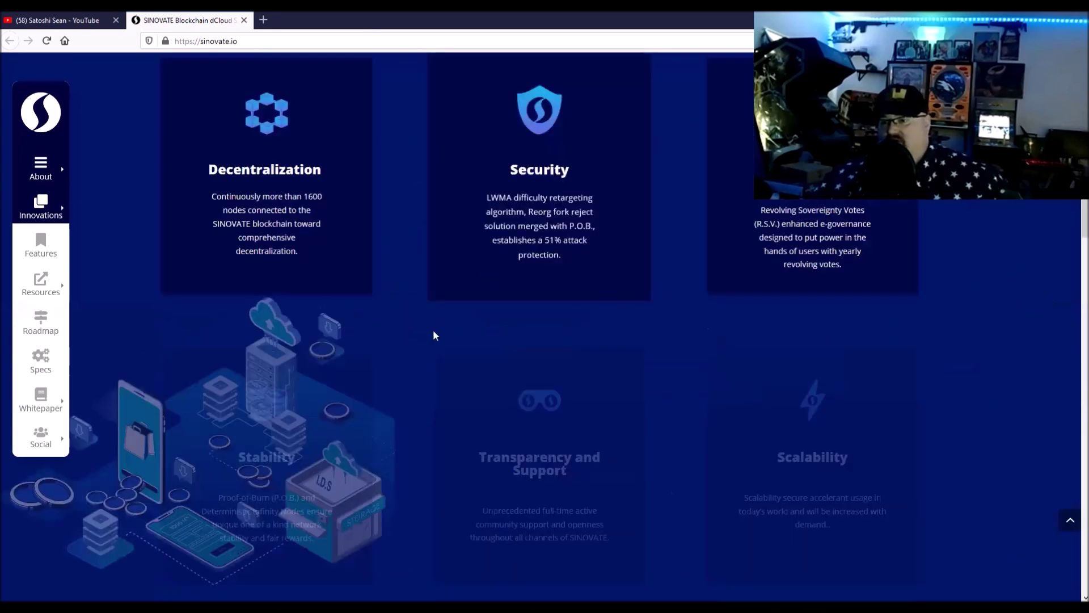
pyautogui.scroll(-3, 433, 336)
pyautogui.scroll(-3, 433, 336)
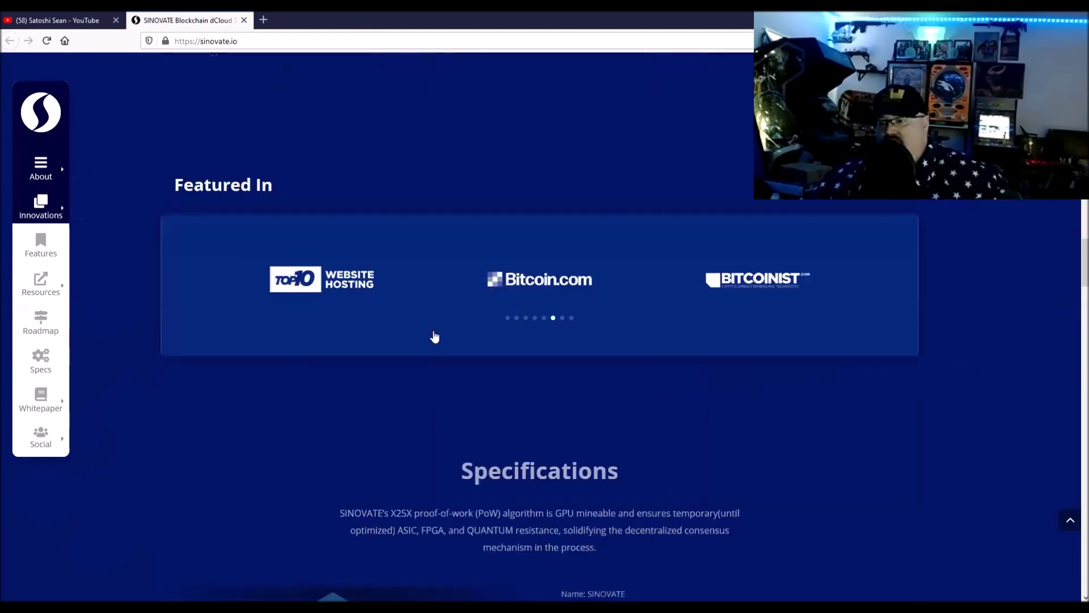
pyautogui.scroll(-3, 434, 336)
pyautogui.scroll(-3, 433, 335)
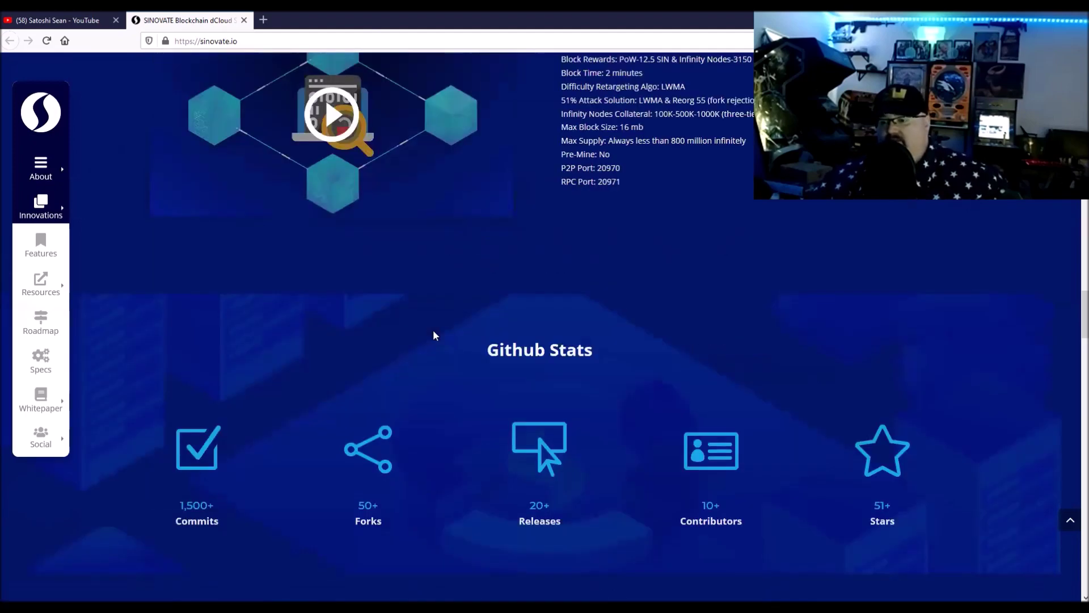
pyautogui.scroll(-5, 433, 336)
pyautogui.scroll(-2, 434, 335)
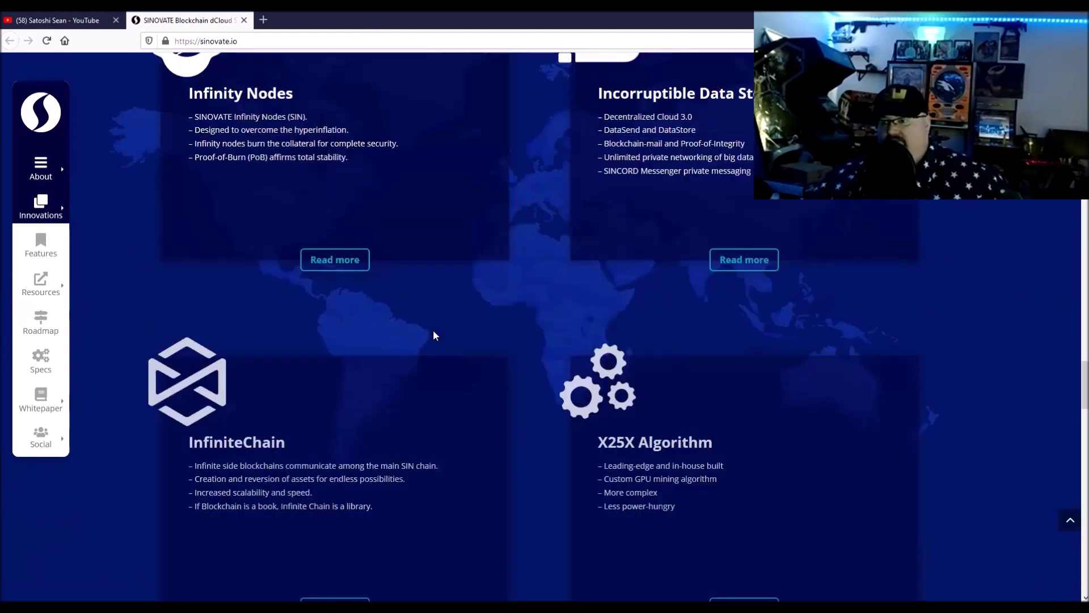
pyautogui.scroll(-5, 434, 336)
pyautogui.scroll(-4, 435, 332)
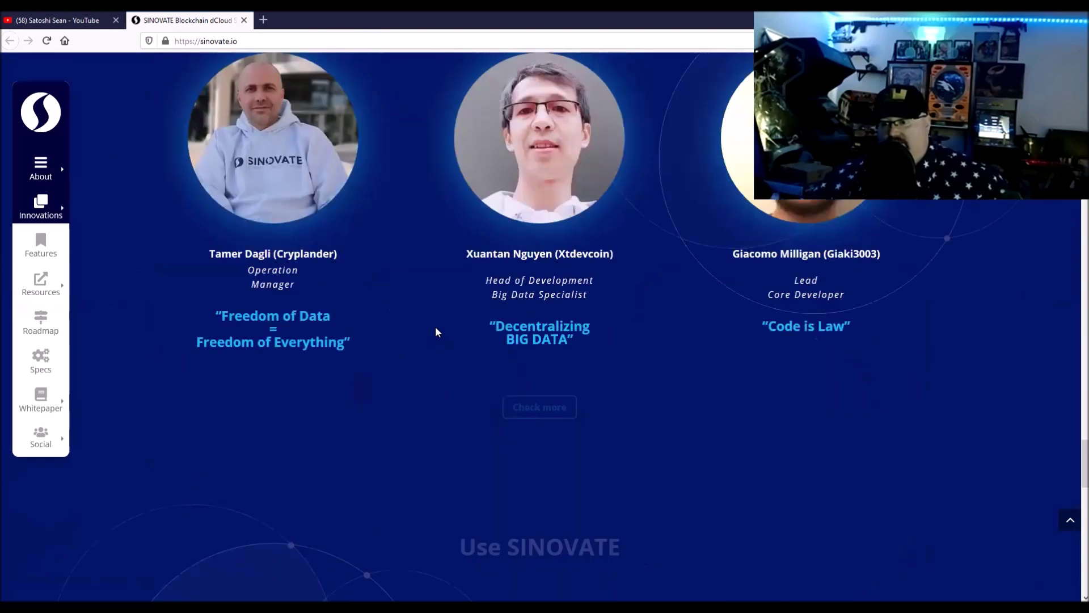
pyautogui.scroll(-3, 435, 332)
pyautogui.scroll(-4, 338, 287)
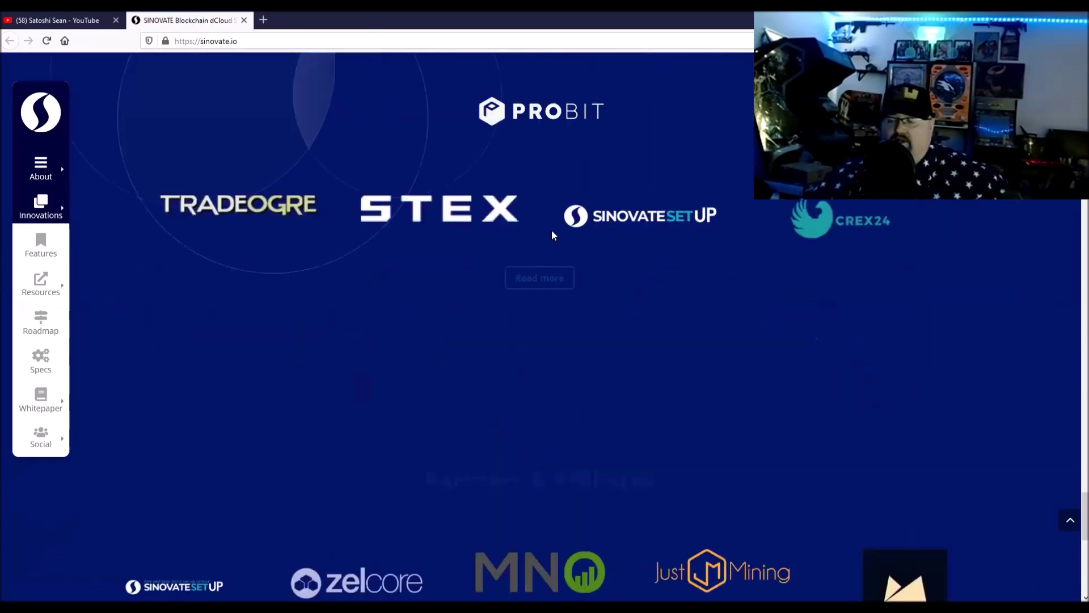
pyautogui.scroll(1, 625, 289)
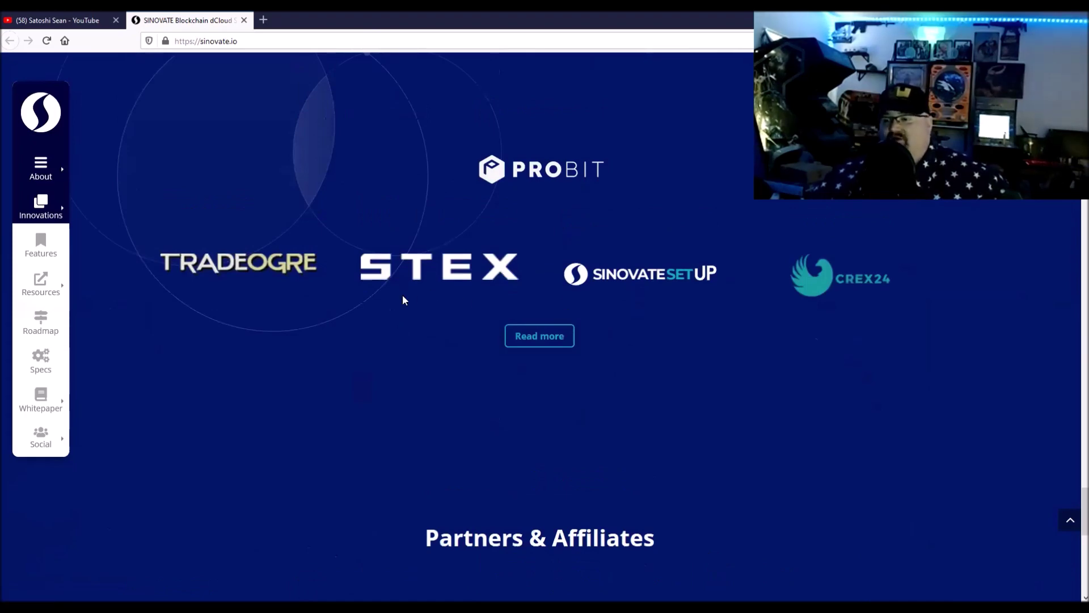
pyautogui.scroll(-2, 403, 296)
pyautogui.scroll(-1, 403, 299)
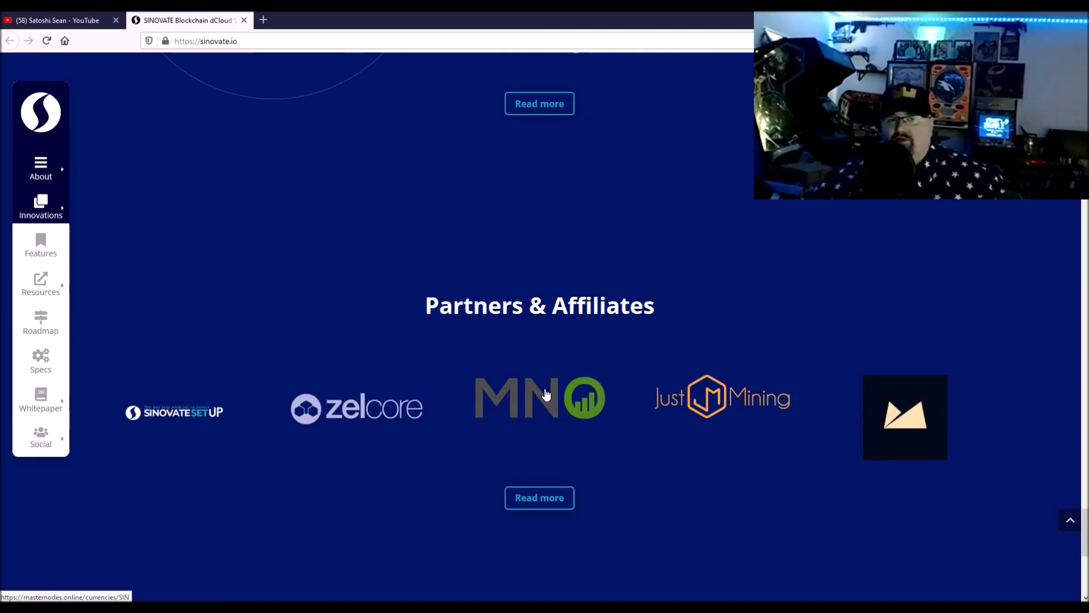
pyautogui.scroll(-2, 543, 390)
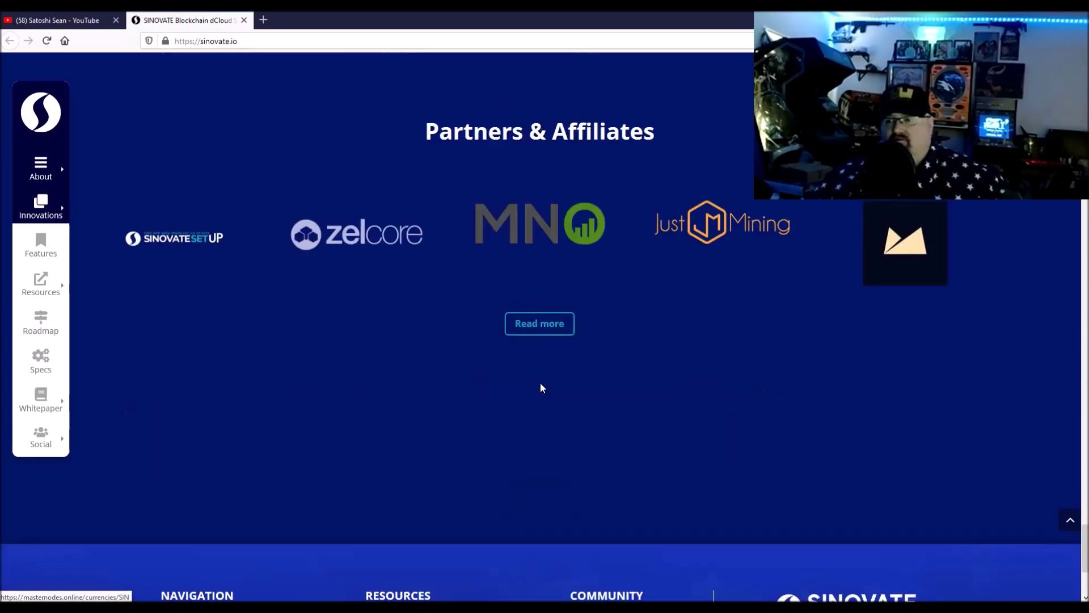
pyautogui.scroll(-3, 541, 387)
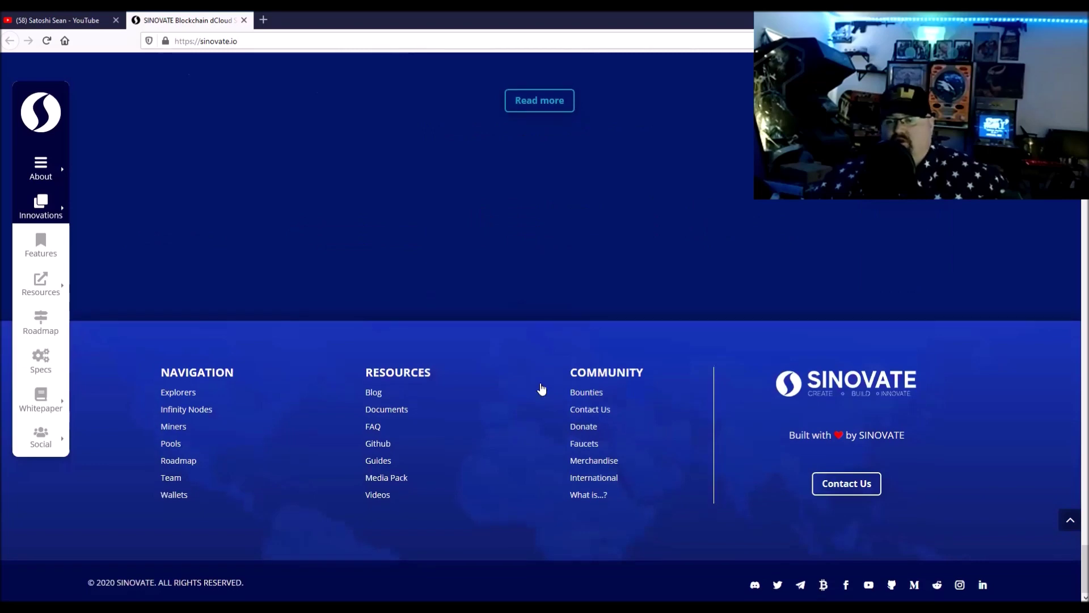
pyautogui.scroll(3, 541, 387)
pyautogui.scroll(3, 541, 389)
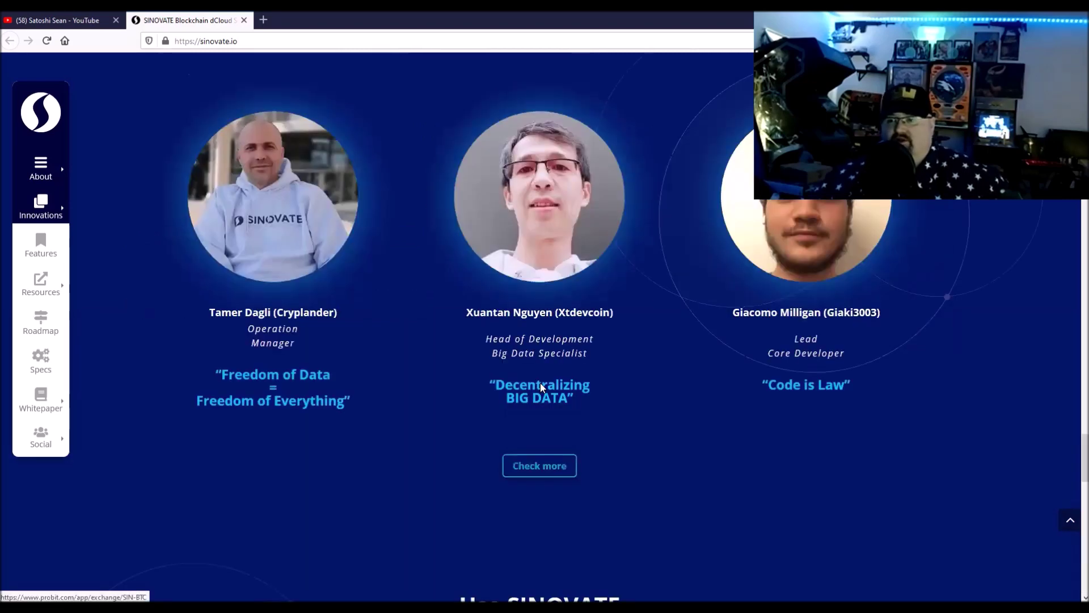
pyautogui.scroll(2, 541, 383)
pyautogui.scroll(3, 540, 383)
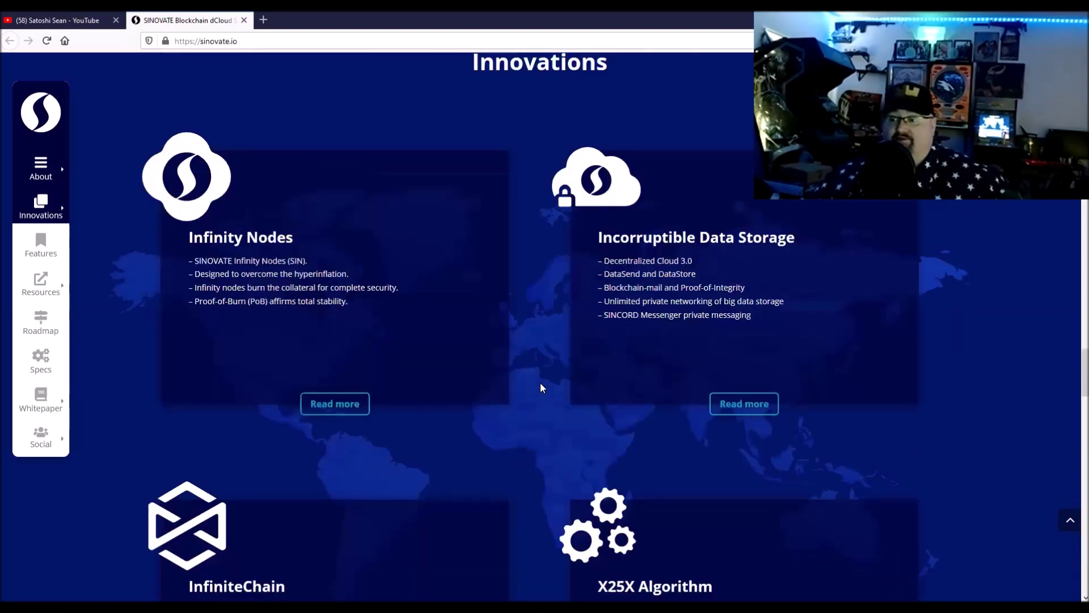
pyautogui.scroll(3, 541, 388)
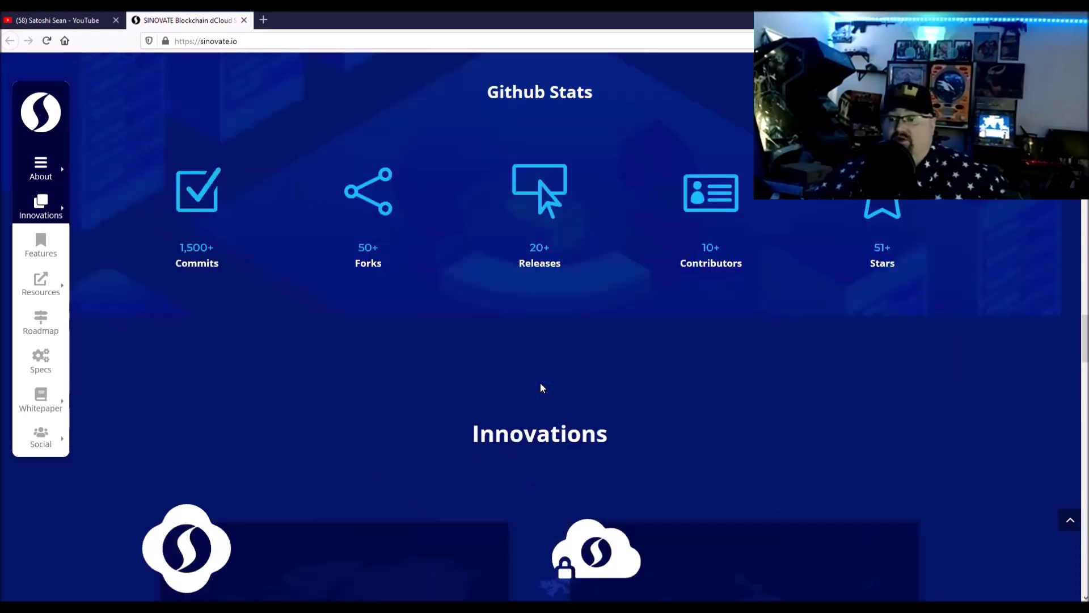
pyautogui.scroll(5, 541, 387)
pyautogui.scroll(5, 541, 387)
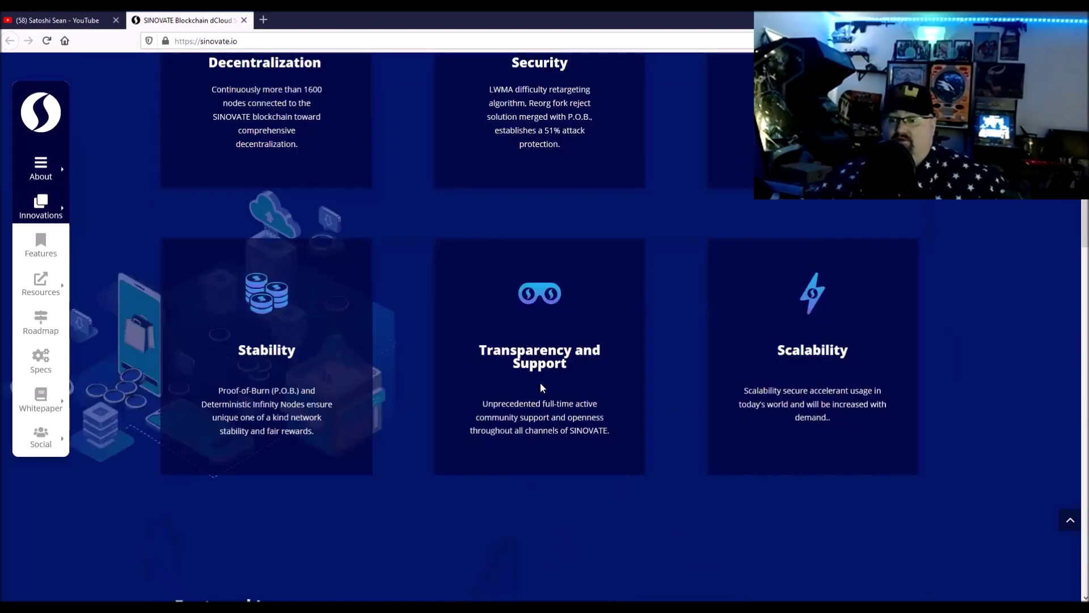
pyautogui.scroll(2, 540, 387)
pyautogui.scroll(2, 543, 384)
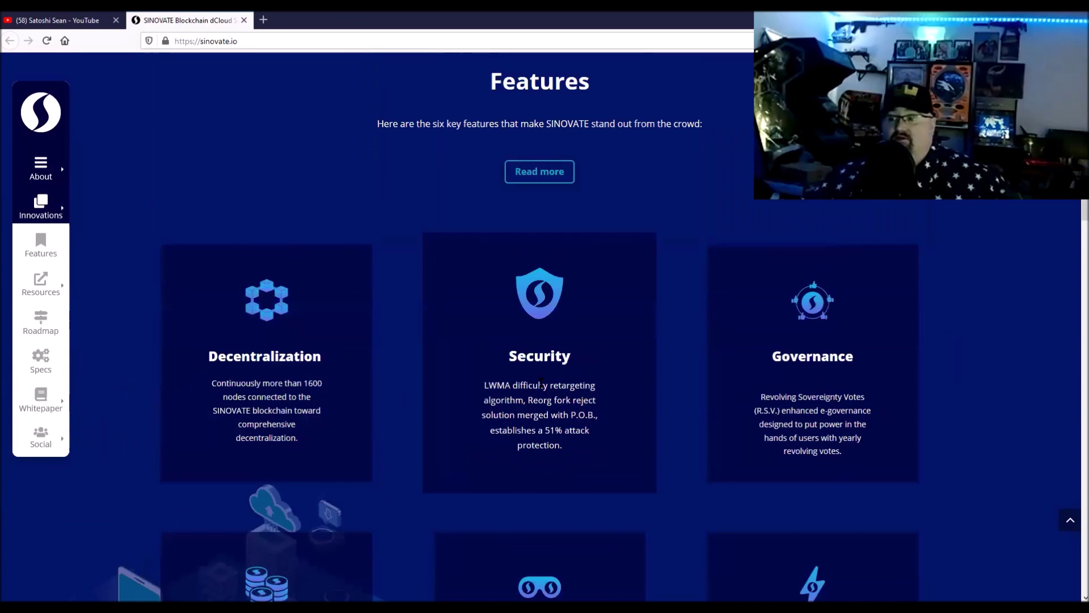
pyautogui.scroll(5, 542, 384)
pyautogui.scroll(1, 541, 388)
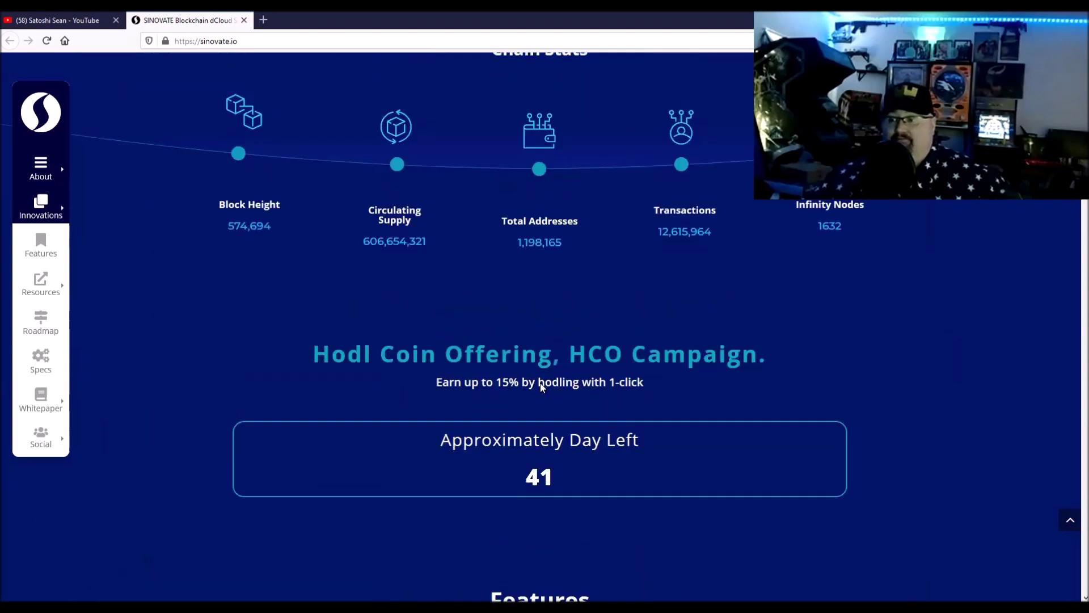
pyautogui.scroll(4, 542, 389)
pyautogui.scroll(3, 540, 387)
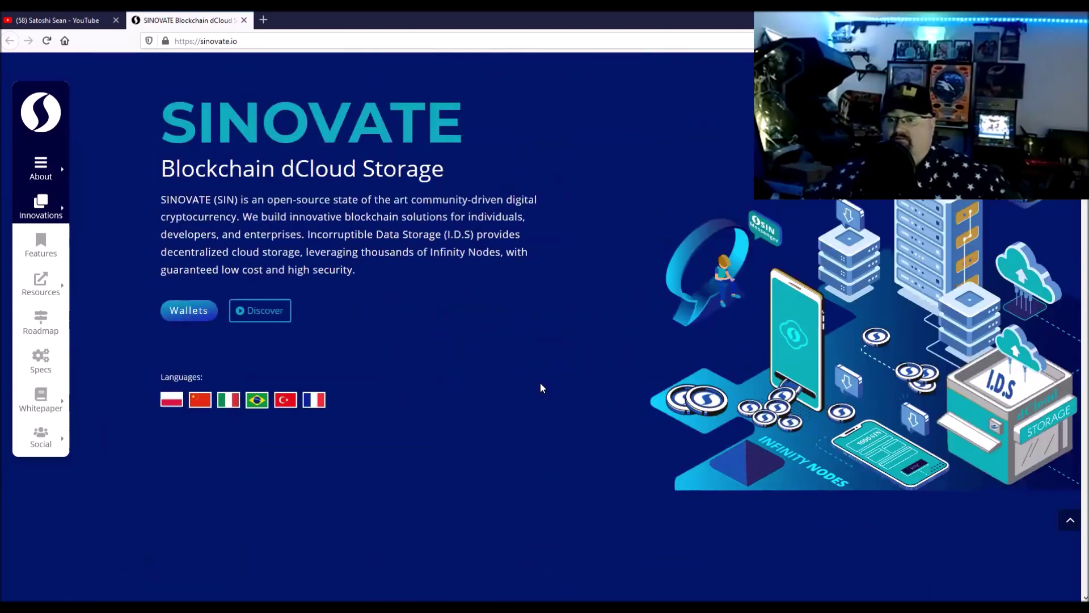
pyautogui.scroll(1, 374, 393)
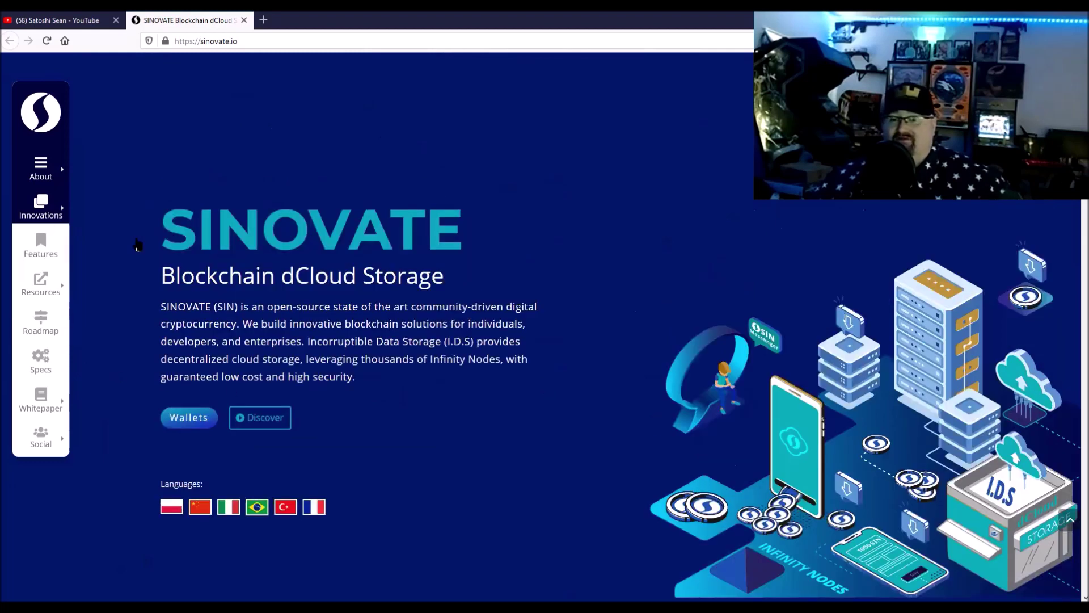
pyautogui.moveTo(41, 206)
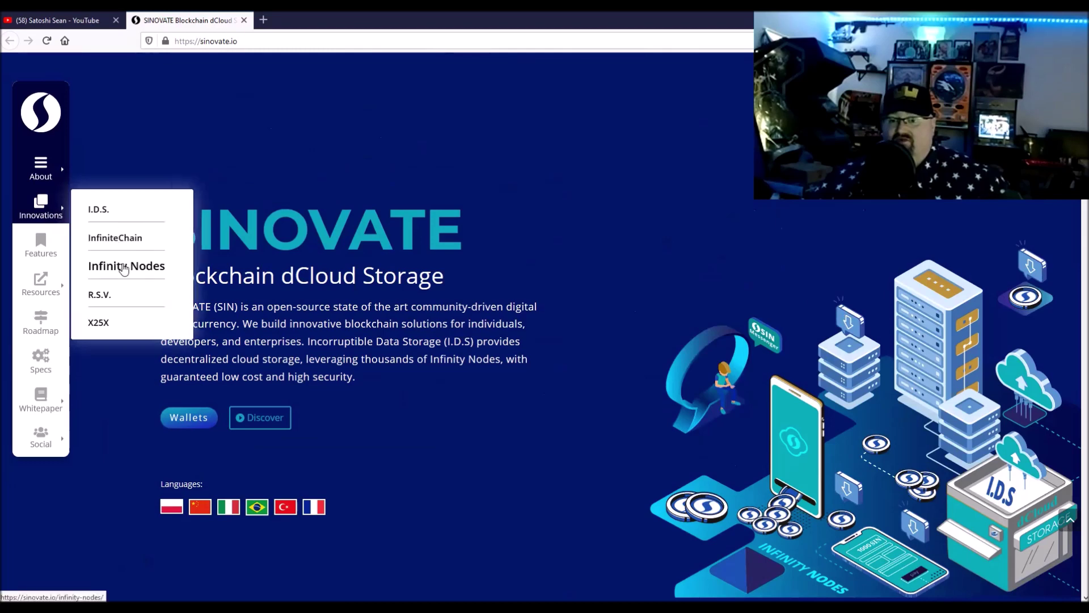
# Step: Go to the Infinity Nodes page listing the multi-tiered node collateral amounts
pyautogui.click(124, 266)
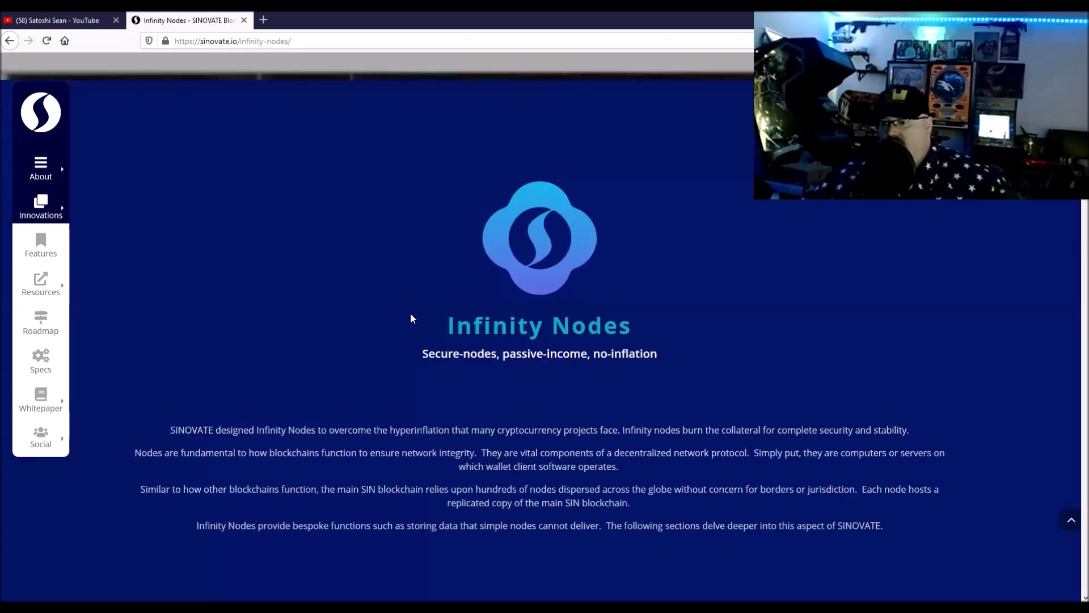
pyautogui.scroll(-3, 410, 318)
pyautogui.scroll(-5, 410, 319)
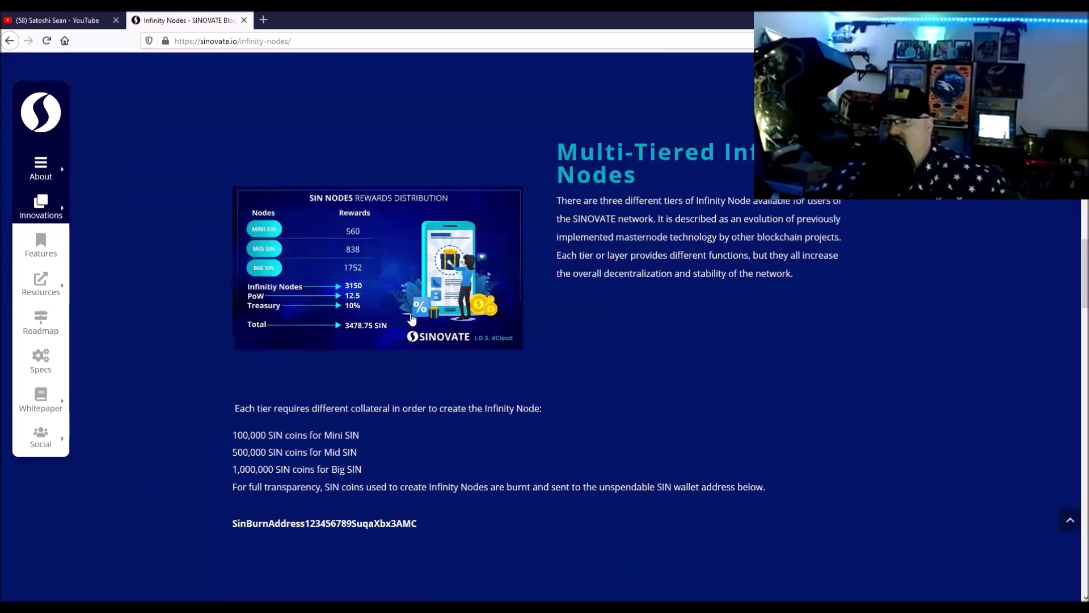
pyautogui.scroll(-3, 286, 251)
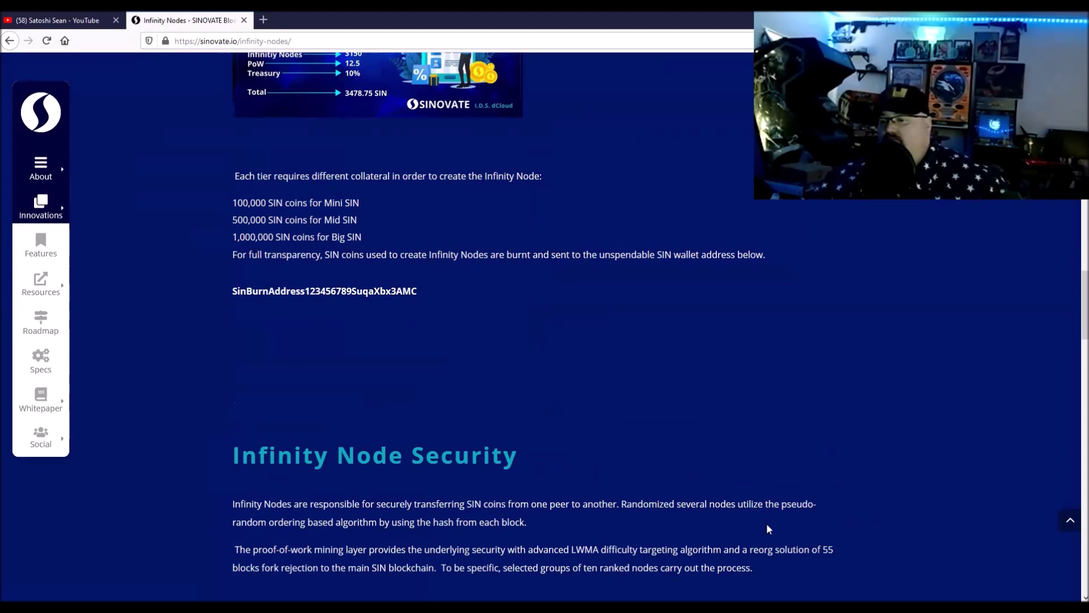
pyautogui.scroll(-2, 762, 530)
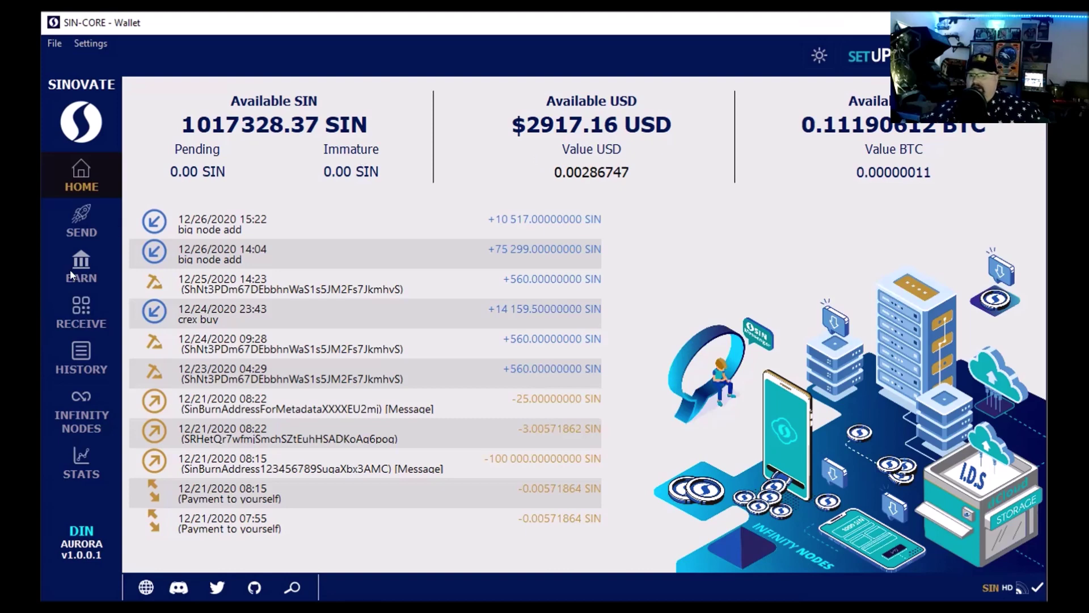
# Step: Go to the Infinity Node setup page showing the Mini, Mid and Big burn tiers
pyautogui.click(93, 394)
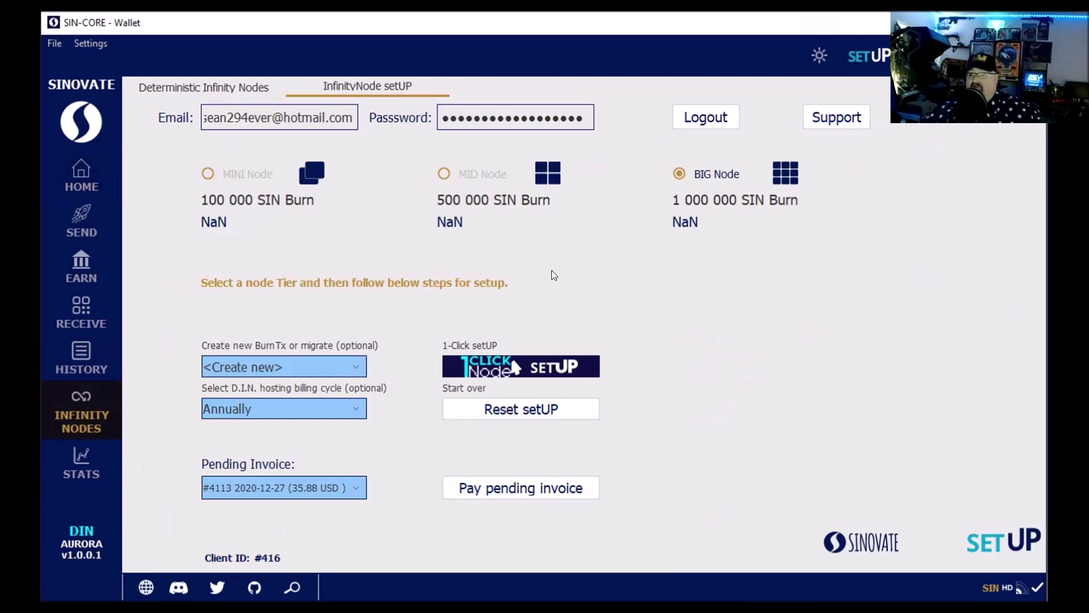
# Step: Try the MINI and MID Node tiers, then settle on the BIG Node tier
pyautogui.click(206, 175)
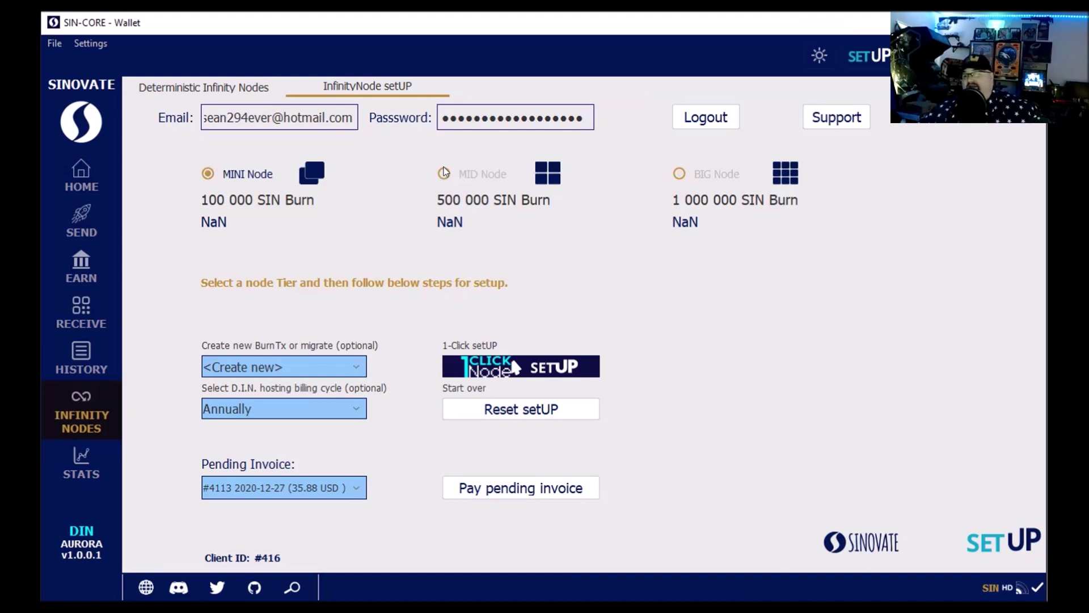
pyautogui.click(443, 172)
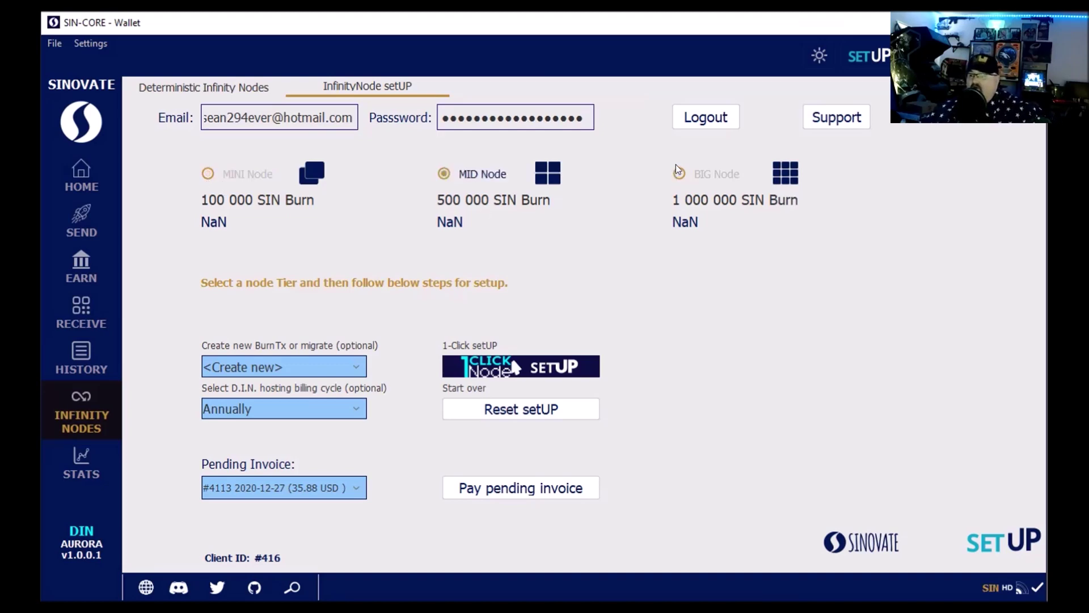
pyautogui.press('Right')
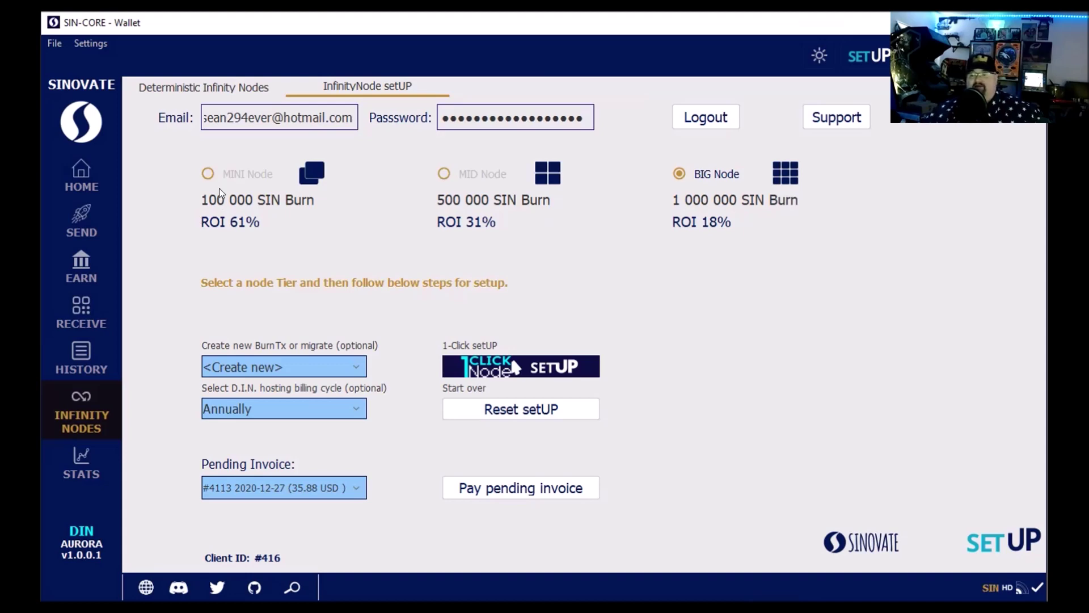
# Step: Review the wallet overview balance, then return to the Infinity Node setup page
pyautogui.click(84, 178)
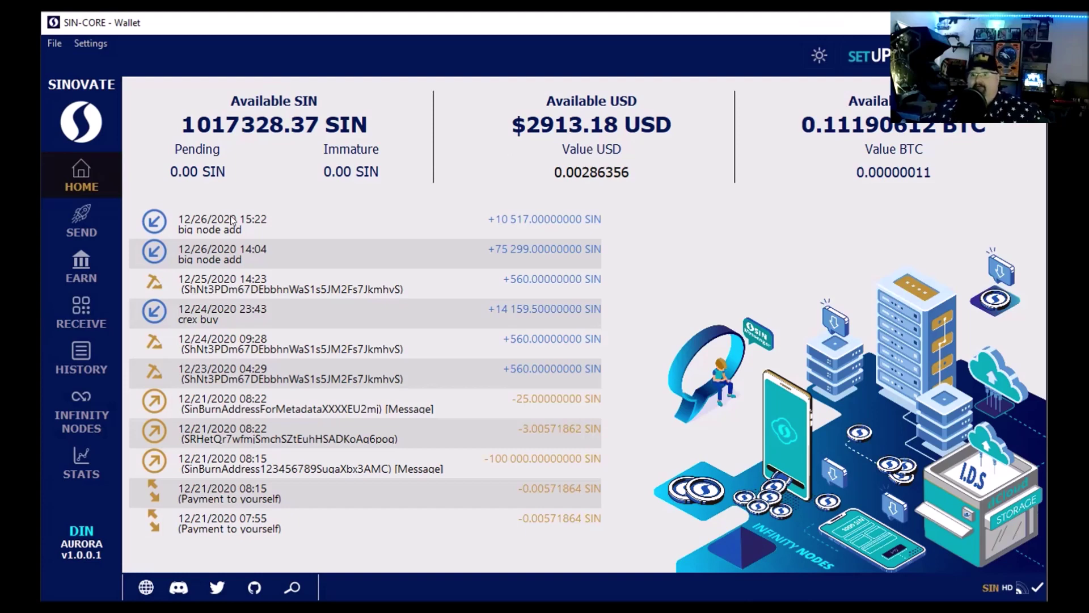
pyautogui.click(83, 417)
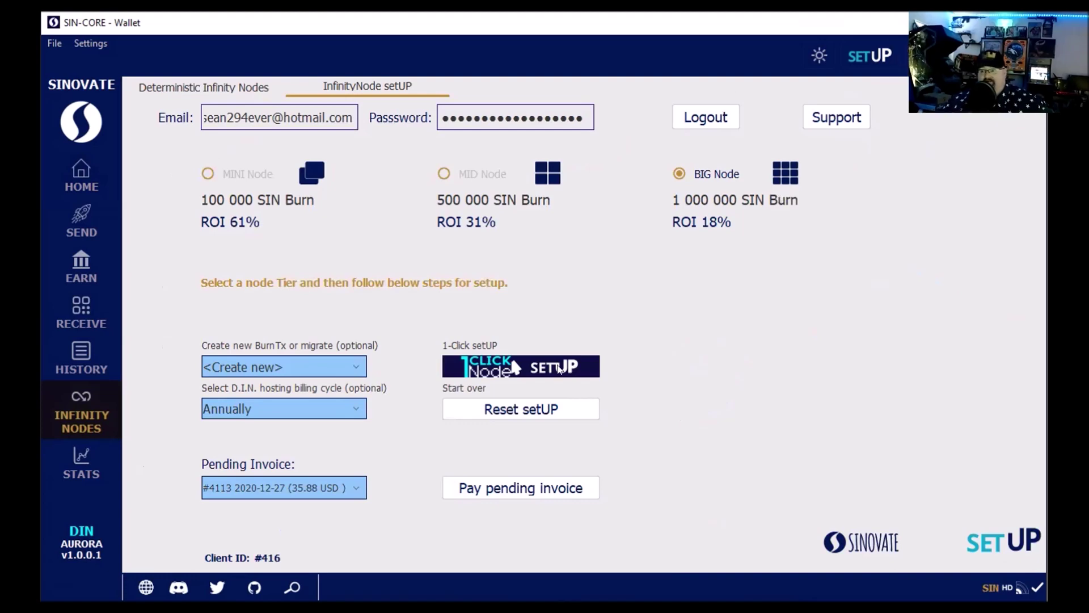
# Step: Run 1-Click setup for the Big Node and confirm paying the 12534 SIN invoice
pyautogui.click(514, 367)
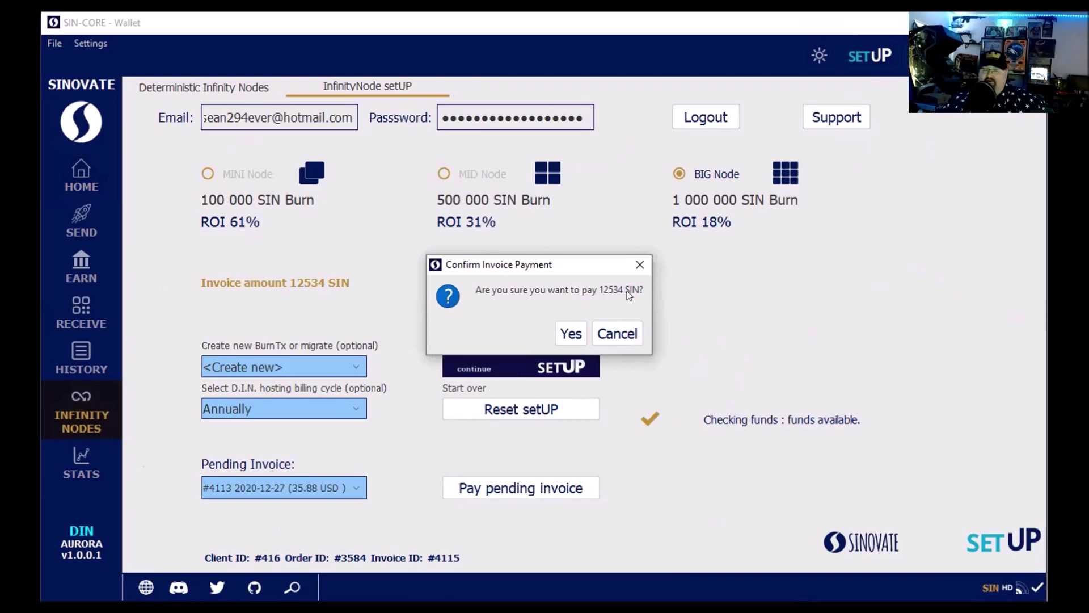
pyautogui.click(571, 335)
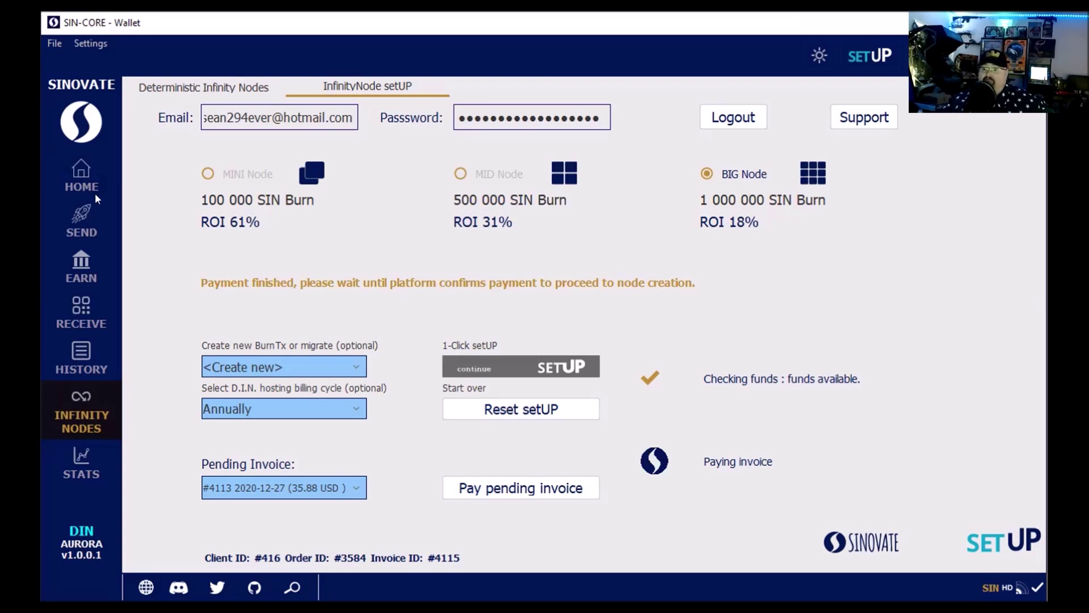
# Step: Check the home overview for the 12534 SIN Invoice #4115 payment and reduced balance
pyautogui.click(79, 174)
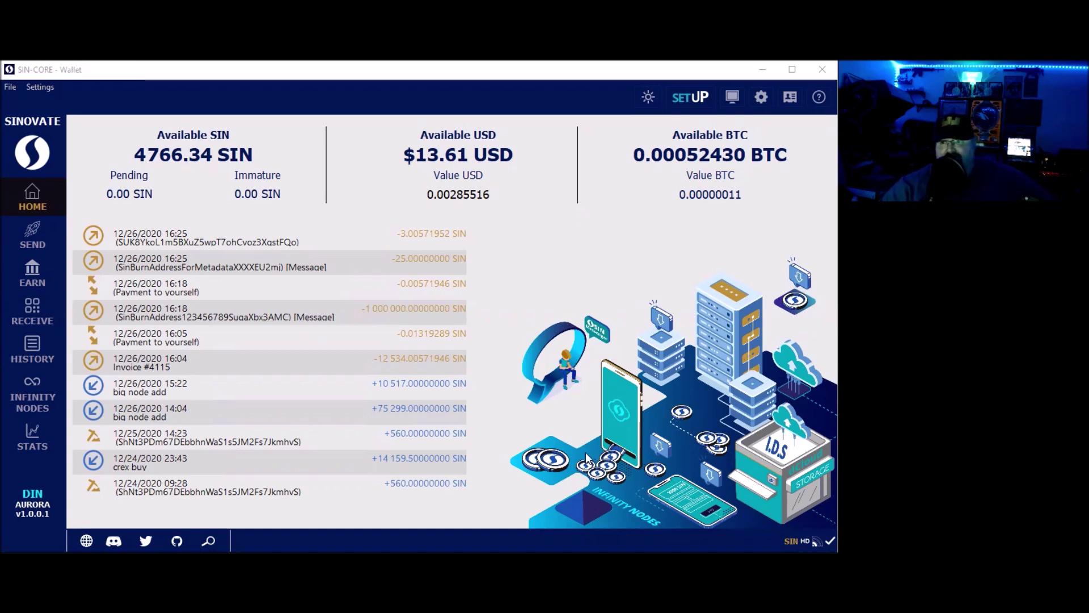
# Step: Switch between the infinity node list, setup page and wallet overview while the node registers
pyautogui.click(32, 407)
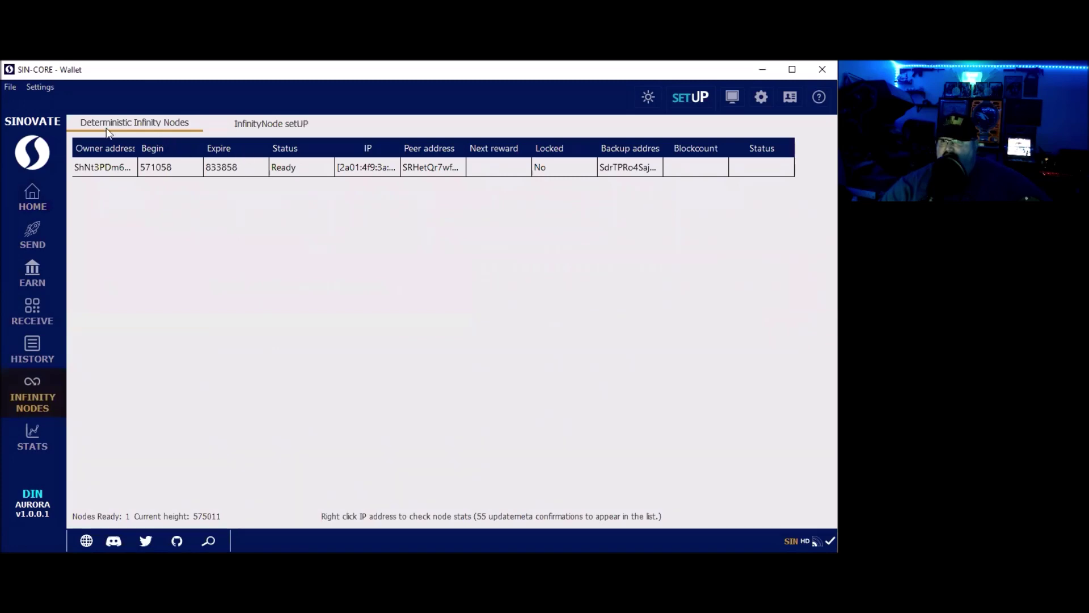
pyautogui.click(271, 123)
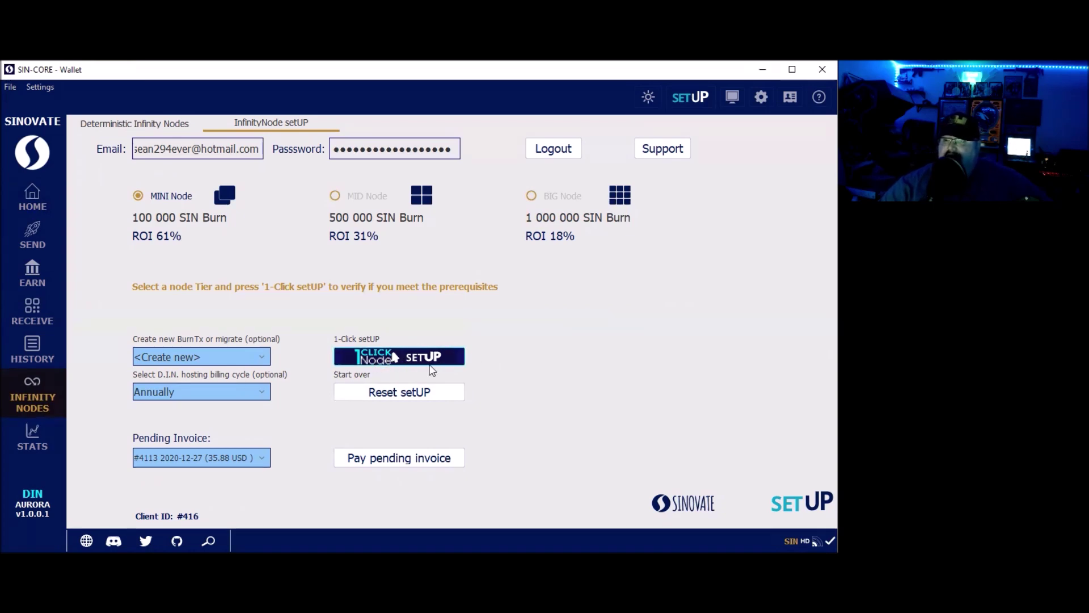
pyautogui.click(38, 198)
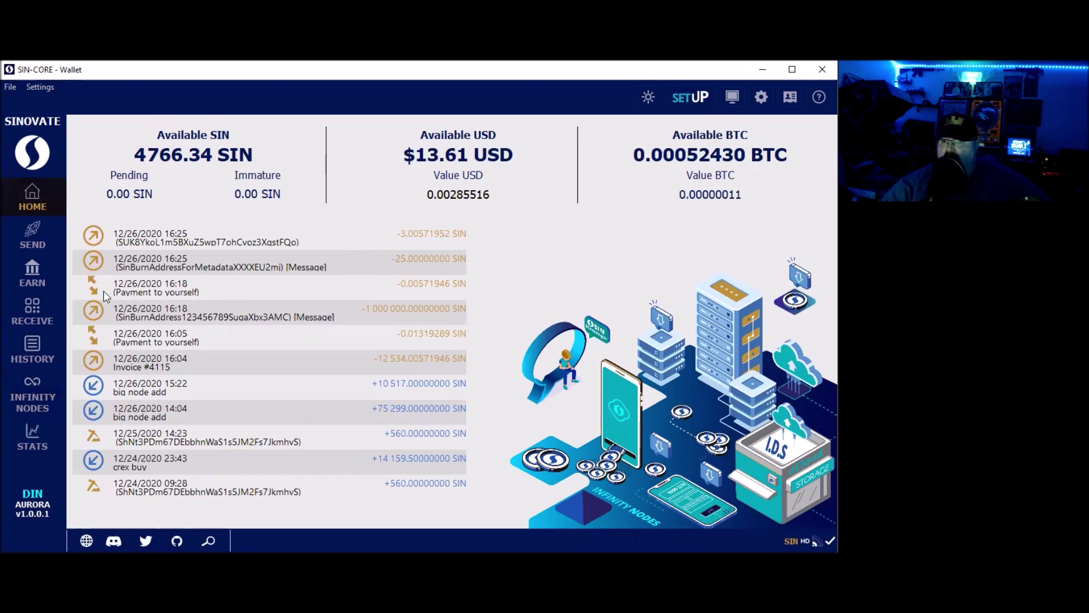
pyautogui.click(40, 400)
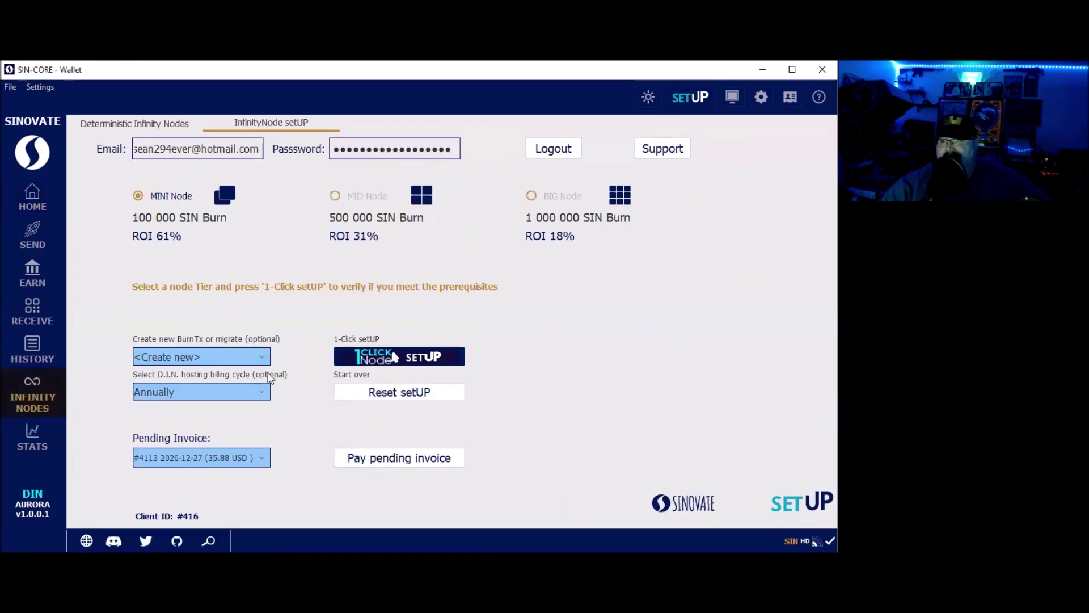
# Step: Check the listed node's stats (block 575011, ENABLED) via its IP, then return to the overview
pyautogui.click(149, 126)
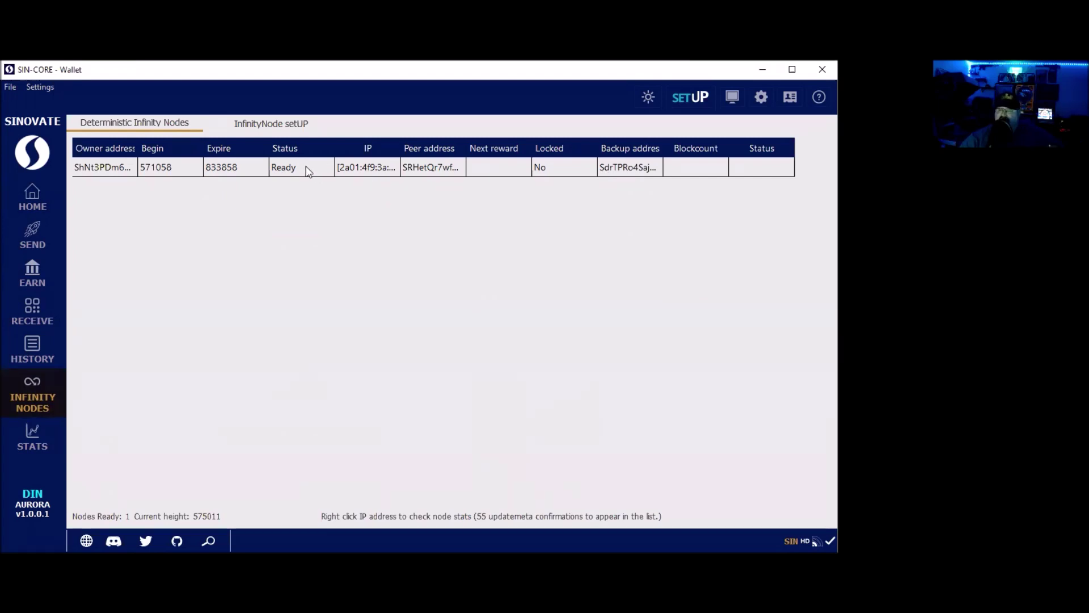
pyautogui.rightClick(340, 168)
pyautogui.click(339, 181)
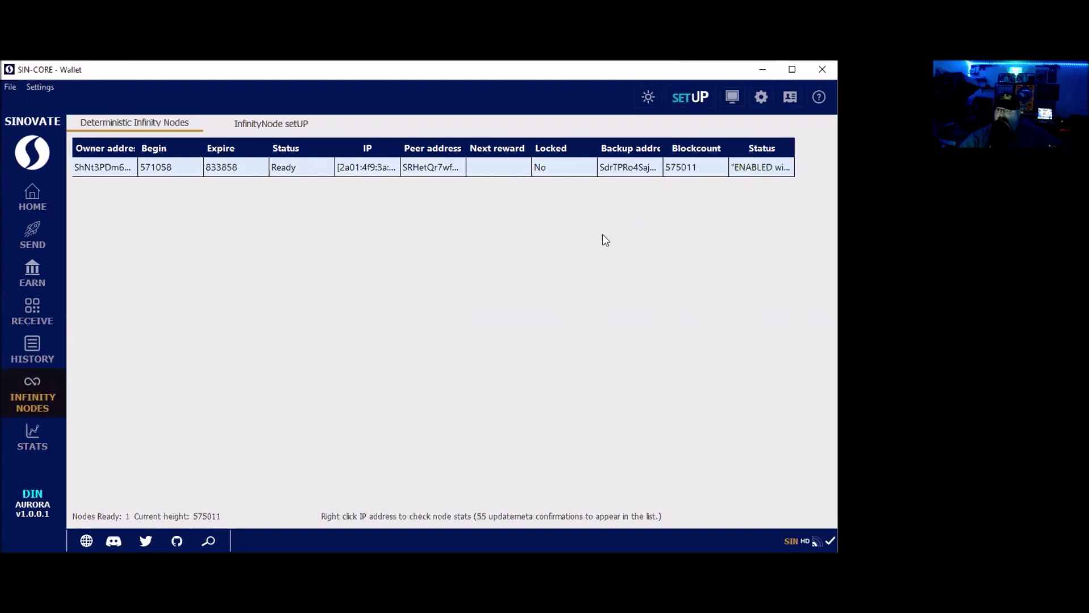
pyautogui.click(29, 202)
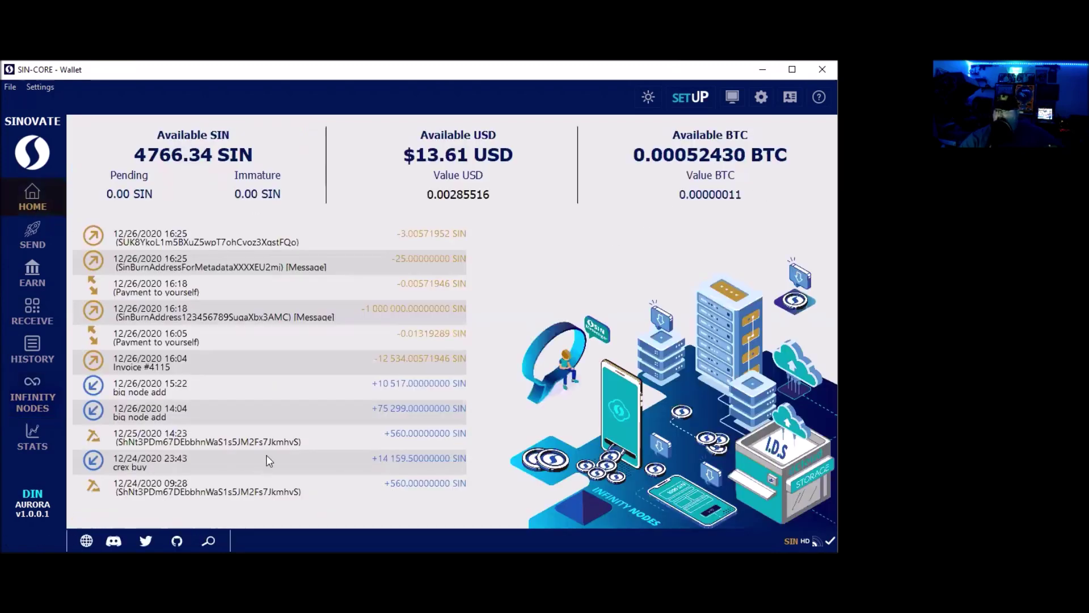